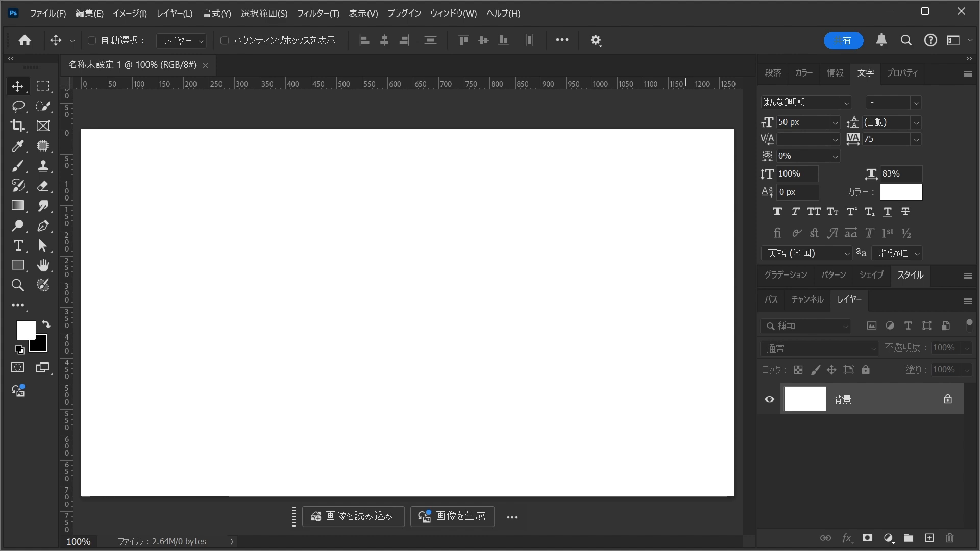
# Place the coffee-2374466_1920 photo, scale it to 67.32% to fill the canvas width, and position its centre at Y 318 px.
pyautogui.moveTo(575, 358); pyautogui.dragTo(231, 363)
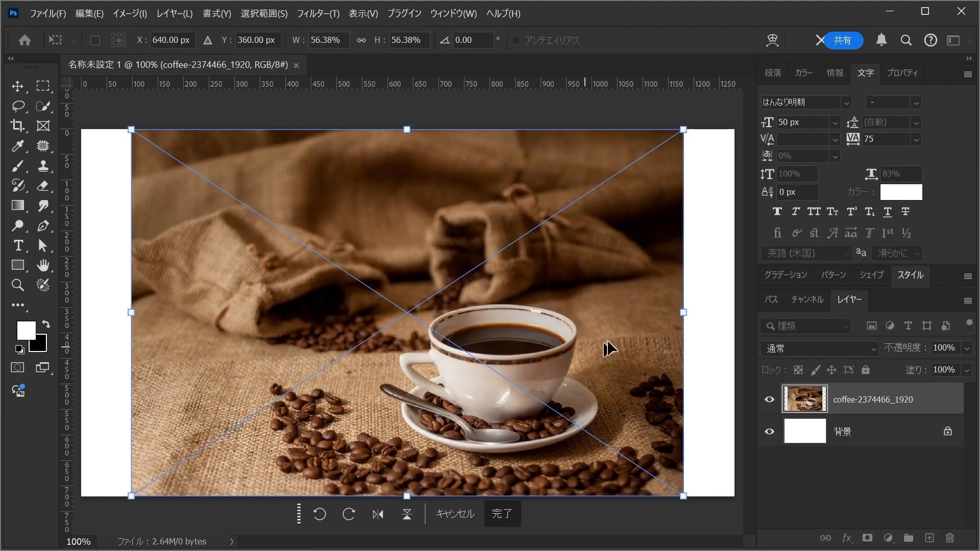
pyautogui.moveTo(684, 312); pyautogui.dragTo(736, 313)
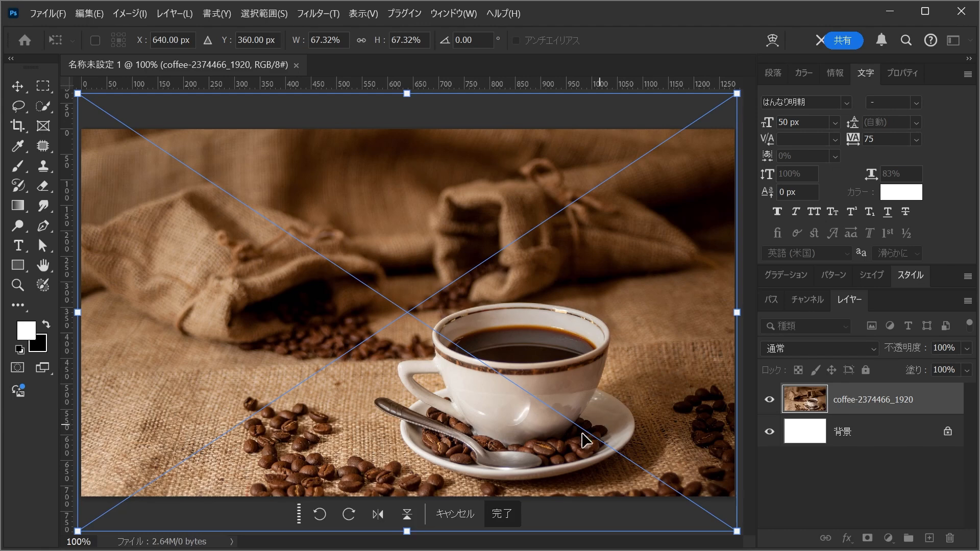
pyautogui.moveTo(569, 463); pyautogui.dragTo(569, 442)
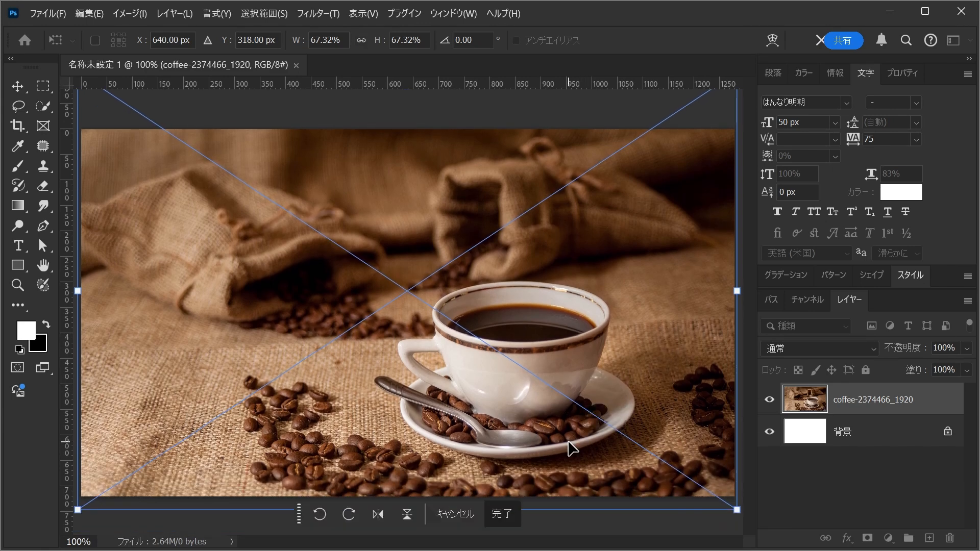
pyautogui.click(503, 514)
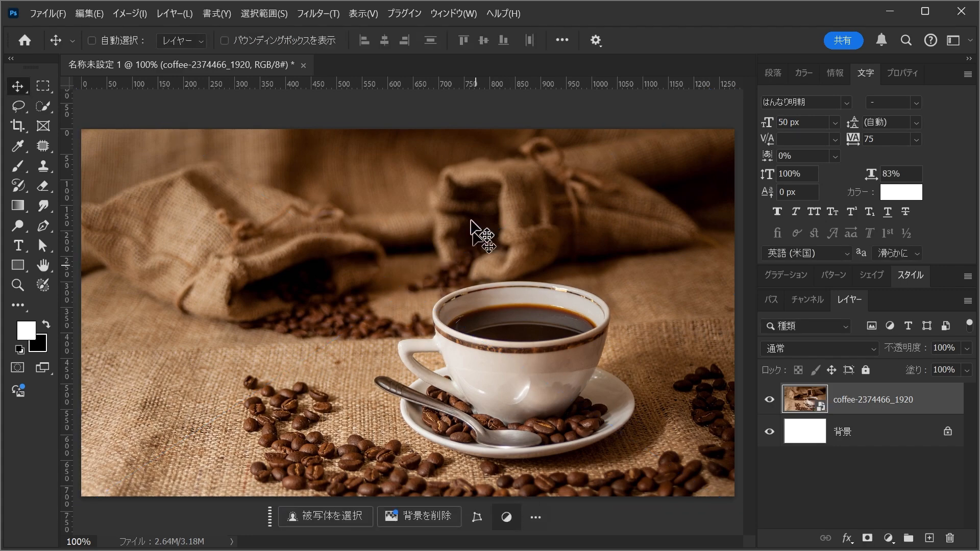
# Load the brush set smoke_brushes___six_by_perpetualstudios_d2cnsyb.abr from the downloads folder into the brush library.
pyautogui.click(472, 13)
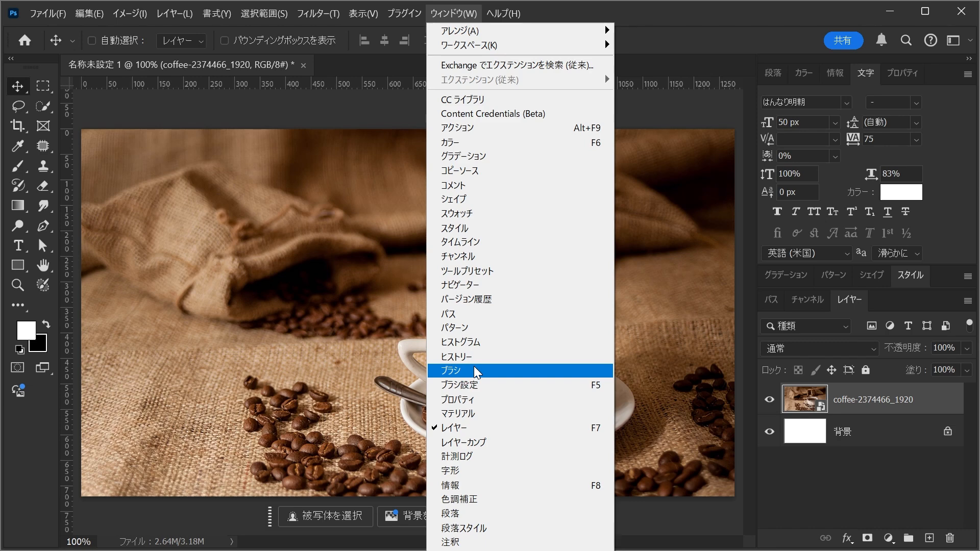
pyautogui.press('Escape')
pyautogui.moveTo(338, 304)
pyautogui.mouseDown()
pyautogui.moveTo(244, 168)
pyautogui.moveTo(186, 136)
pyautogui.moveTo(173, 141)
pyautogui.mouseUp()
pyautogui.click(352, 149)
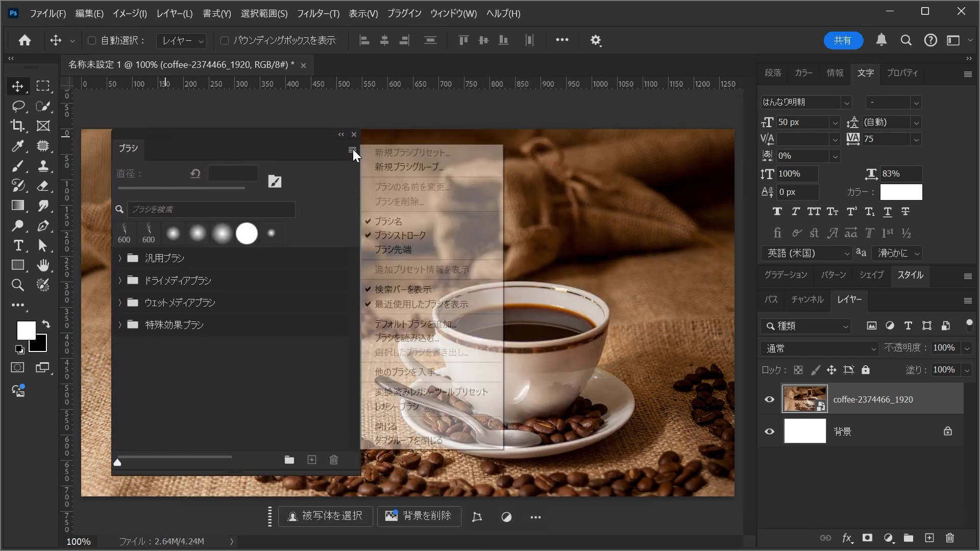
pyautogui.click(414, 338)
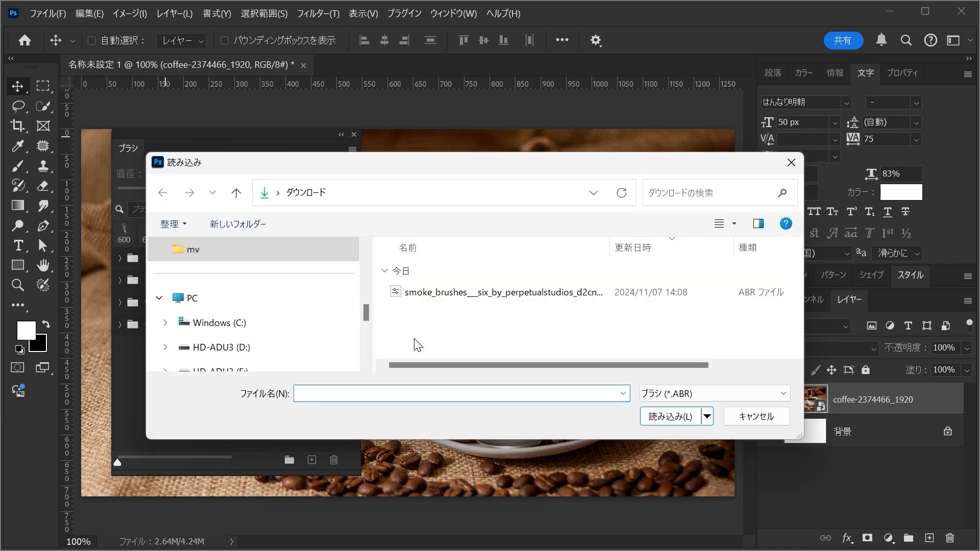
pyautogui.click(449, 301)
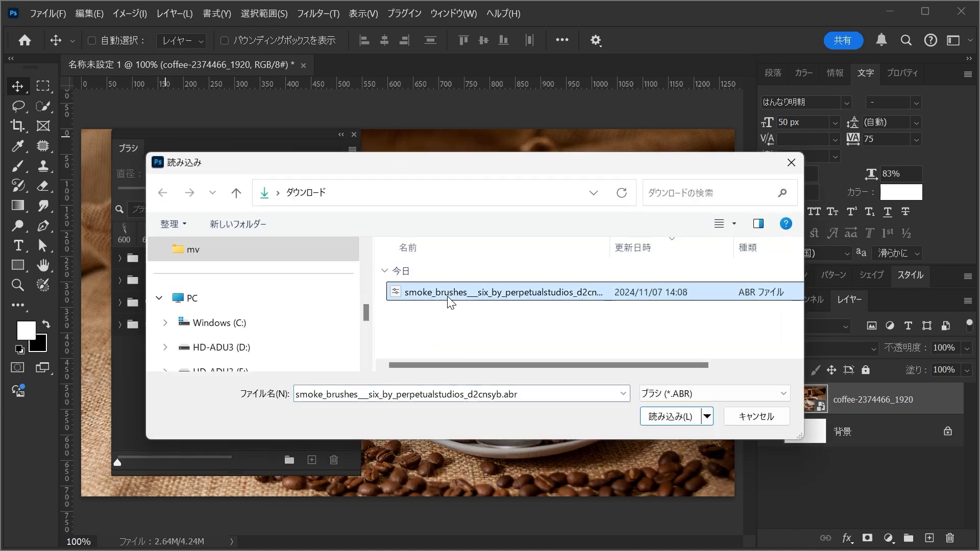
pyautogui.click(666, 417)
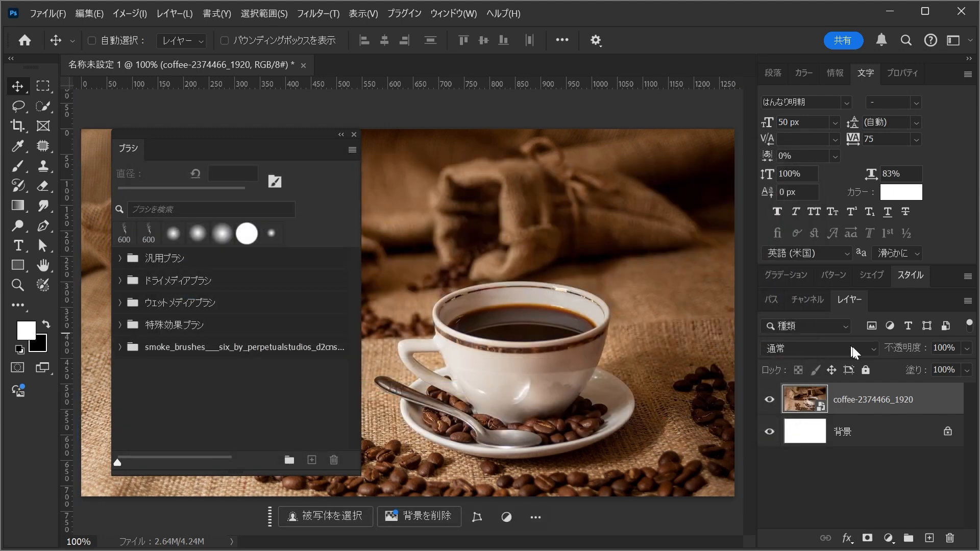
# Add a new empty layer above the coffee photo and set the foreground colour to white (ffffff).
pyautogui.click(930, 538)
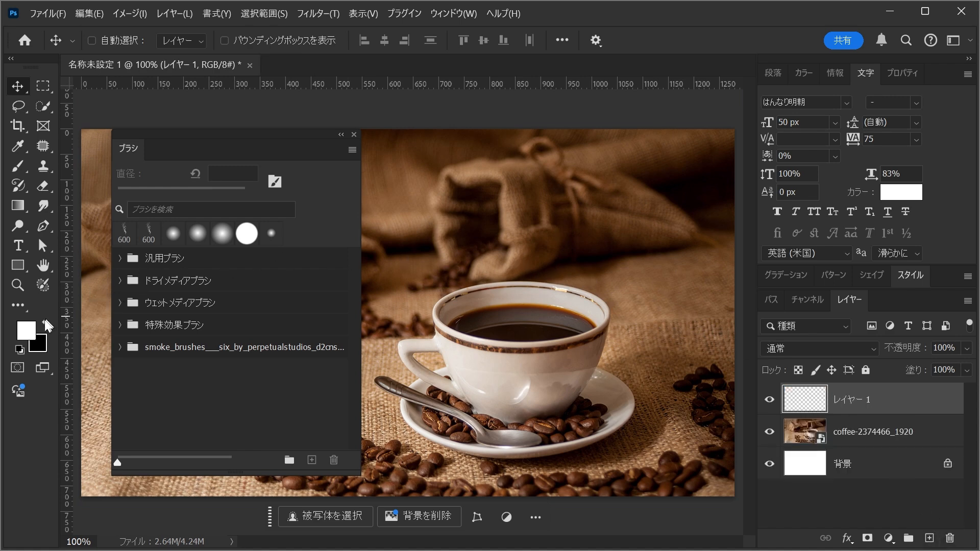
pyautogui.click(27, 332)
pyautogui.moveTo(388, 242); pyautogui.dragTo(188, 86)
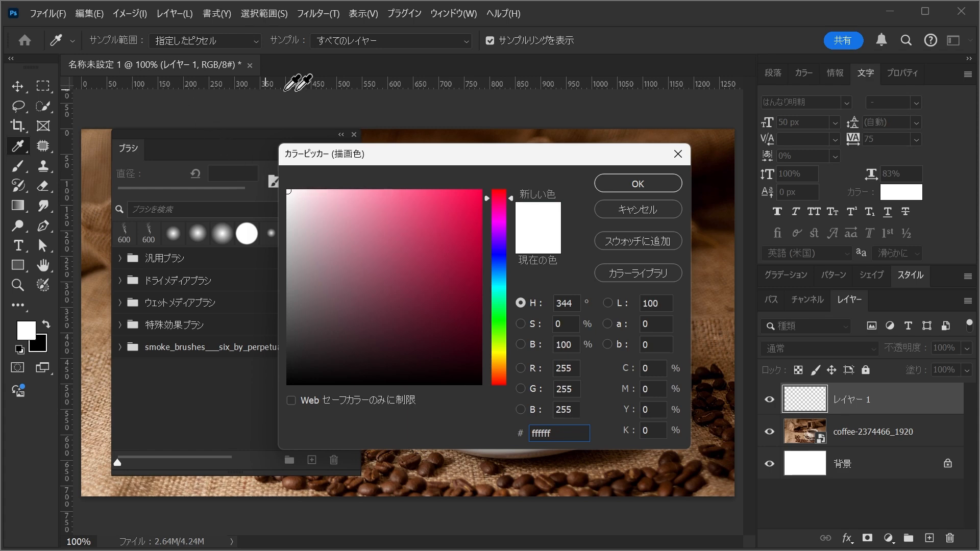
pyautogui.click(628, 194)
# Activate the Brush tool with the Smoke 3 brush from the imported smoke brush set.
pyautogui.click(20, 160)
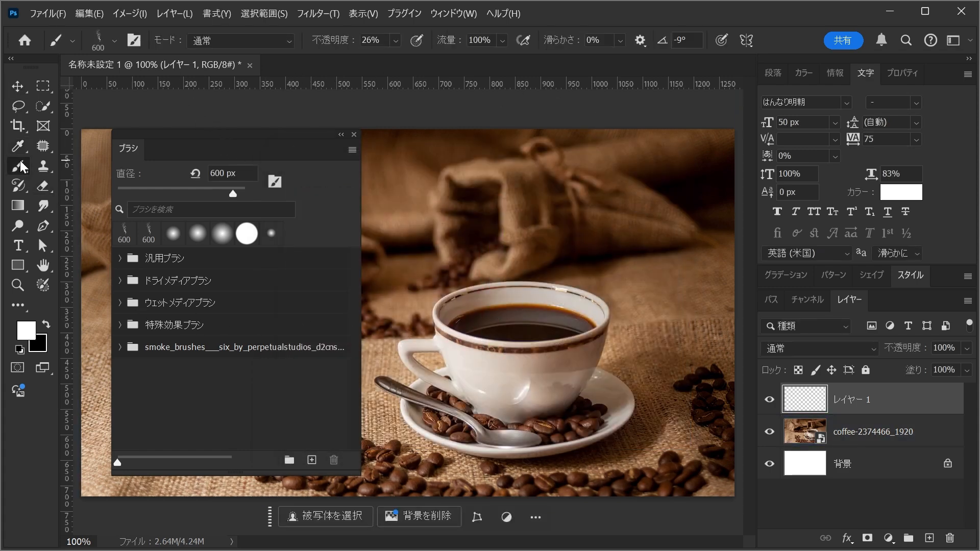
pyautogui.click(81, 165)
pyautogui.click(128, 343)
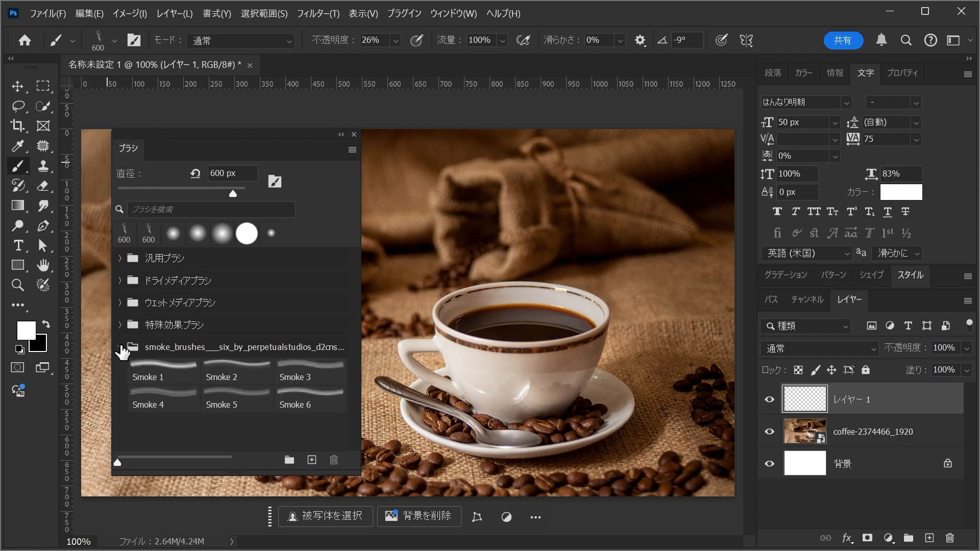
pyautogui.click(308, 377)
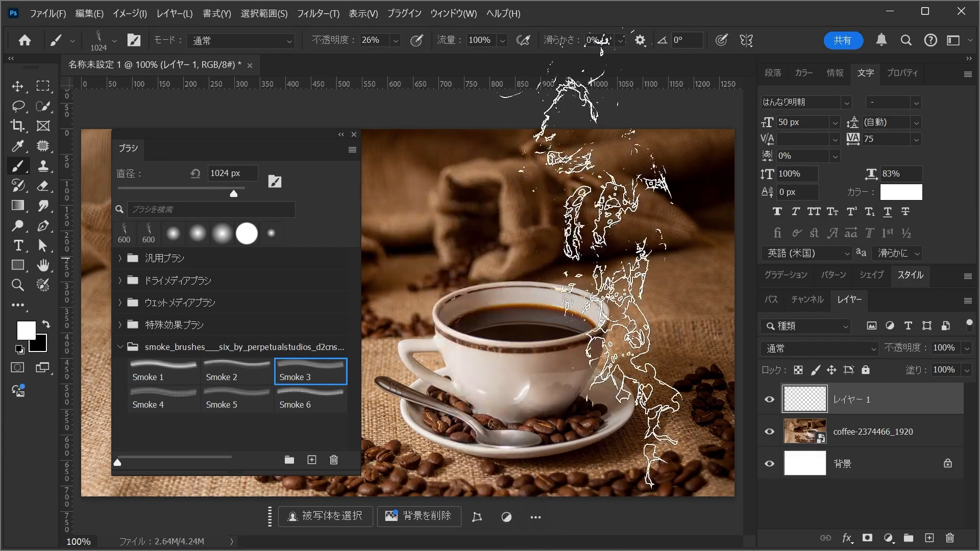
# Set the brush diameter to 600 px and stamp the smoke once over the coffee cup.
pyautogui.click(114, 41)
pyautogui.click(183, 65)
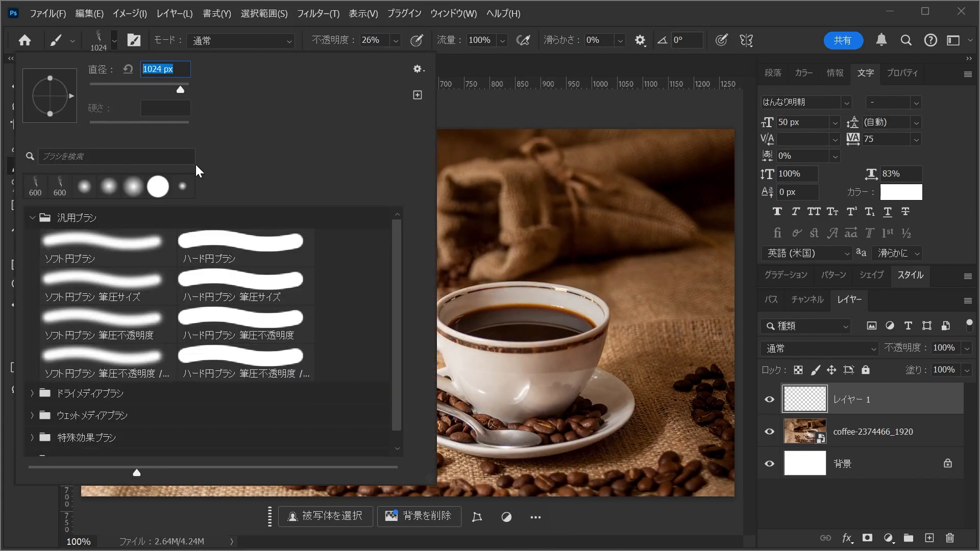
pyautogui.write('600')
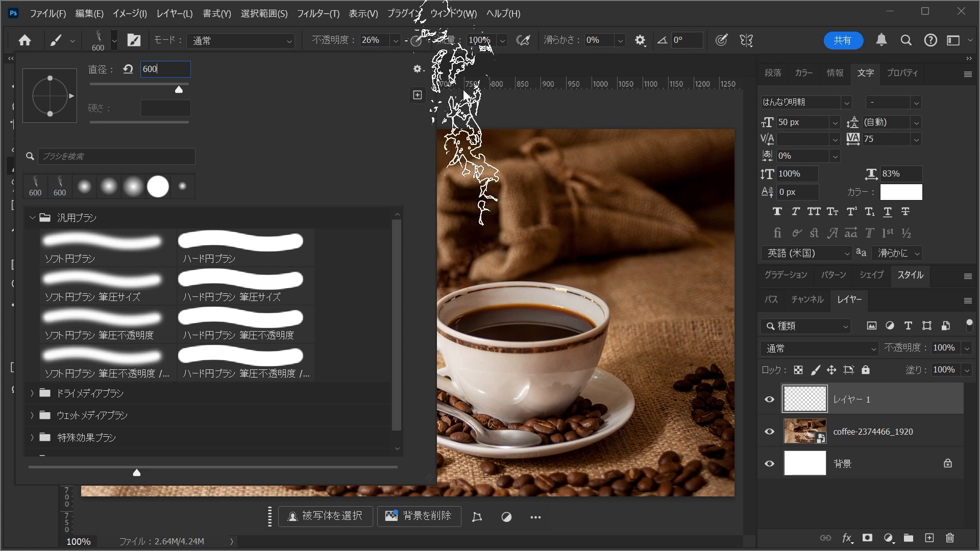
pyautogui.click(630, 74)
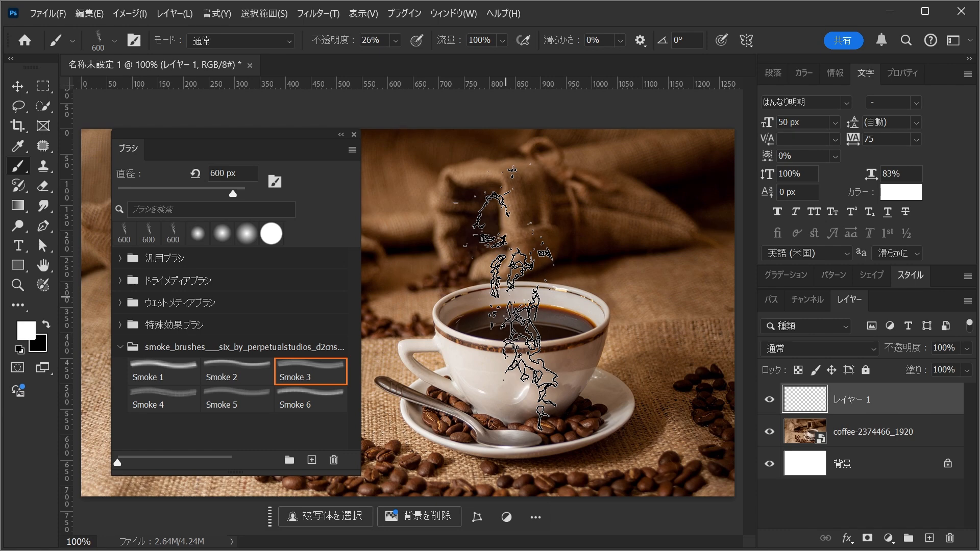
pyautogui.click(509, 301)
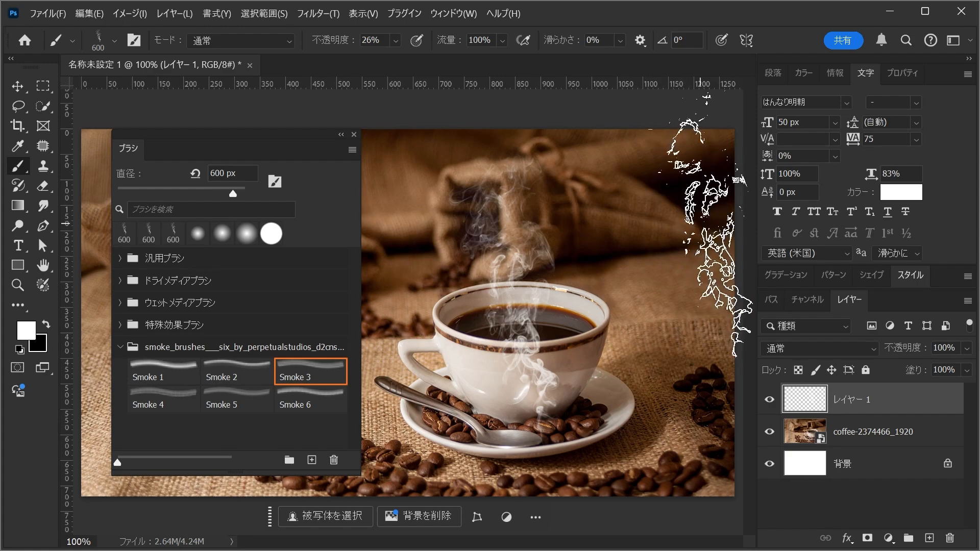
pyautogui.moveTo(275, 132); pyautogui.dragTo(306, 550)
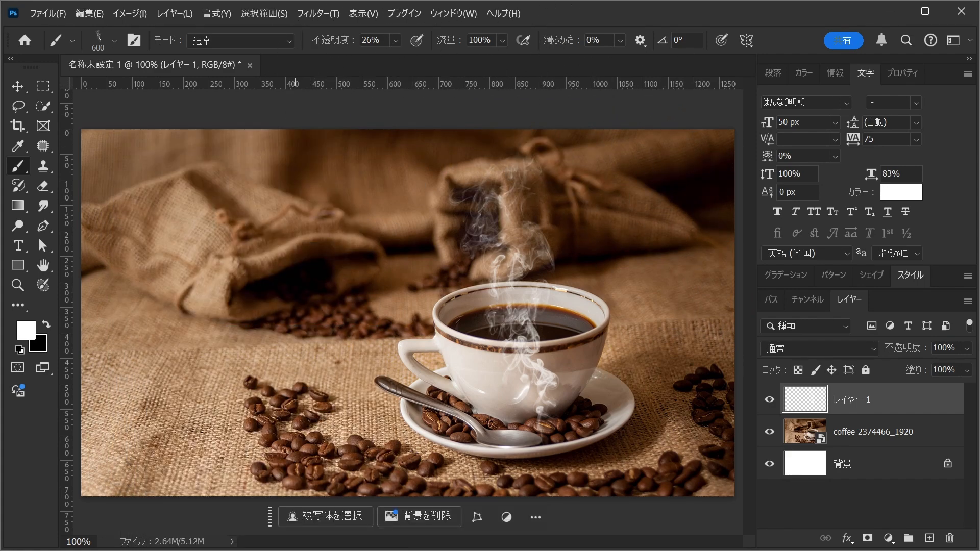
# Convert the smoke layer レイヤー 1 to a smart object.
pyautogui.moveTo(841, 305); pyautogui.dragTo(215, 93)
pyautogui.rightClick(342, 188)
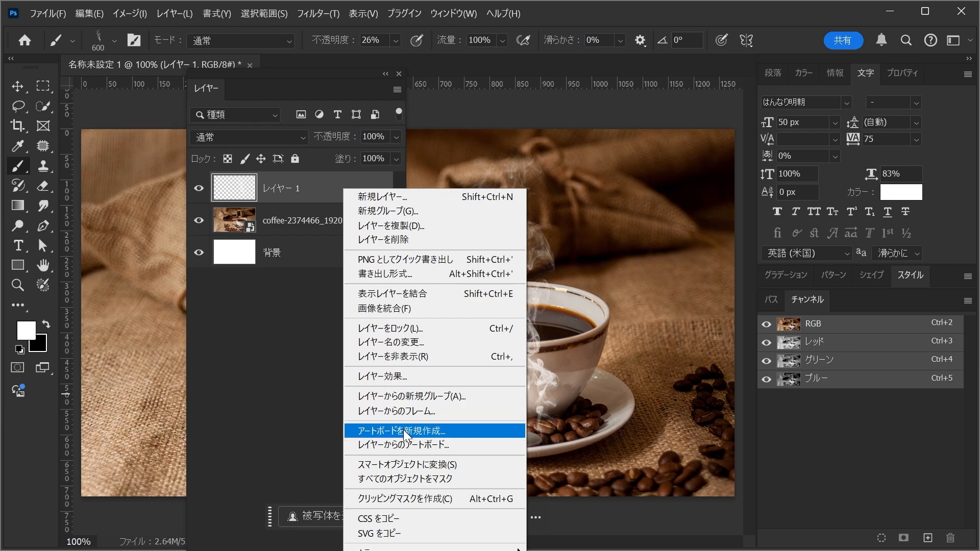
pyautogui.click(409, 466)
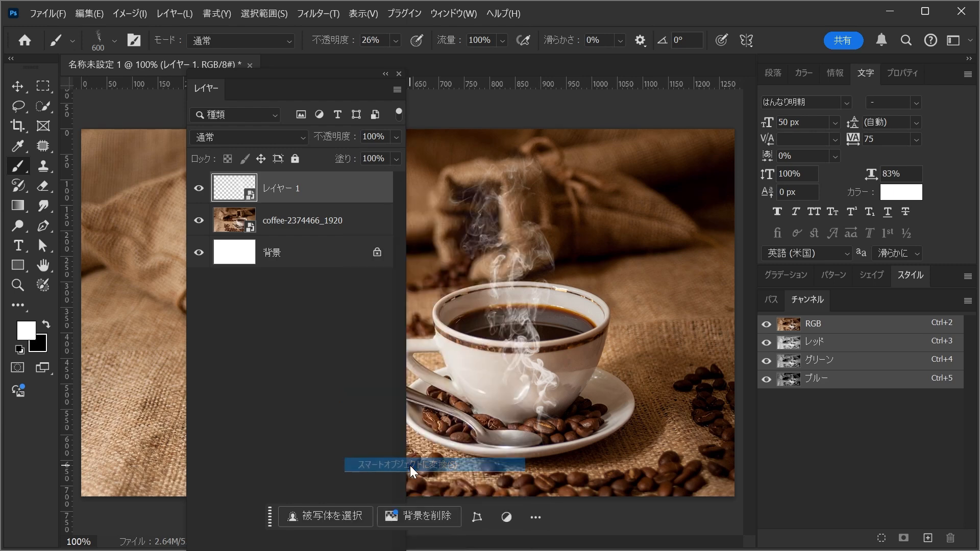
pyautogui.moveTo(207, 83); pyautogui.dragTo(852, 305)
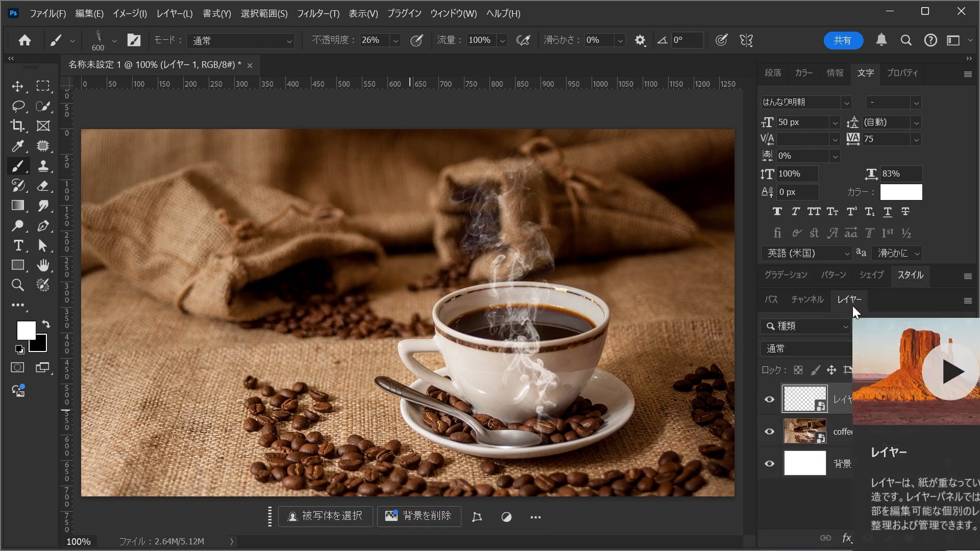
# Free-transform the smoke layer, rotating it 5.9° and positioning it over the cup at X 835 px, Y 318 px.
pyautogui.click(92, 13)
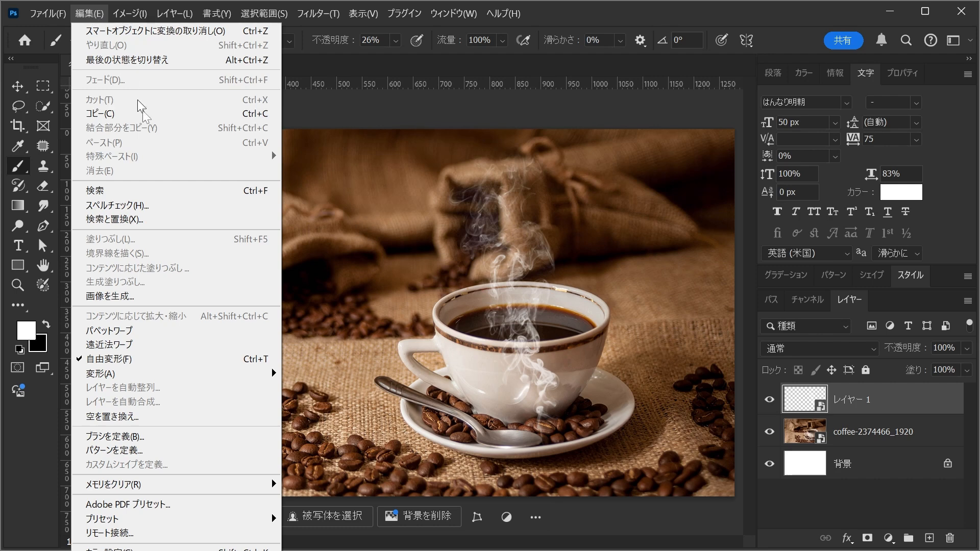
pyautogui.click(174, 358)
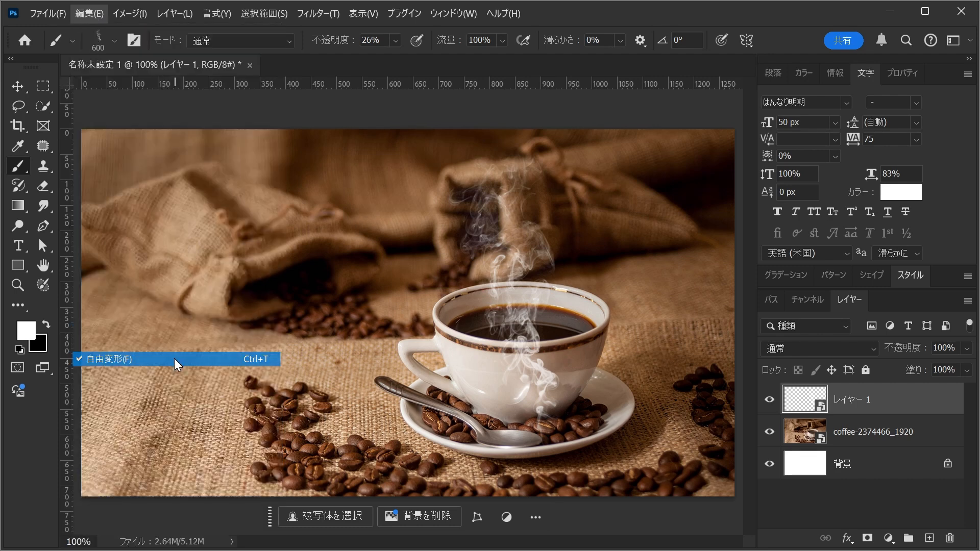
pyautogui.moveTo(595, 146); pyautogui.dragTo(609, 157)
pyautogui.moveTo(529, 214); pyautogui.dragTo(536, 204)
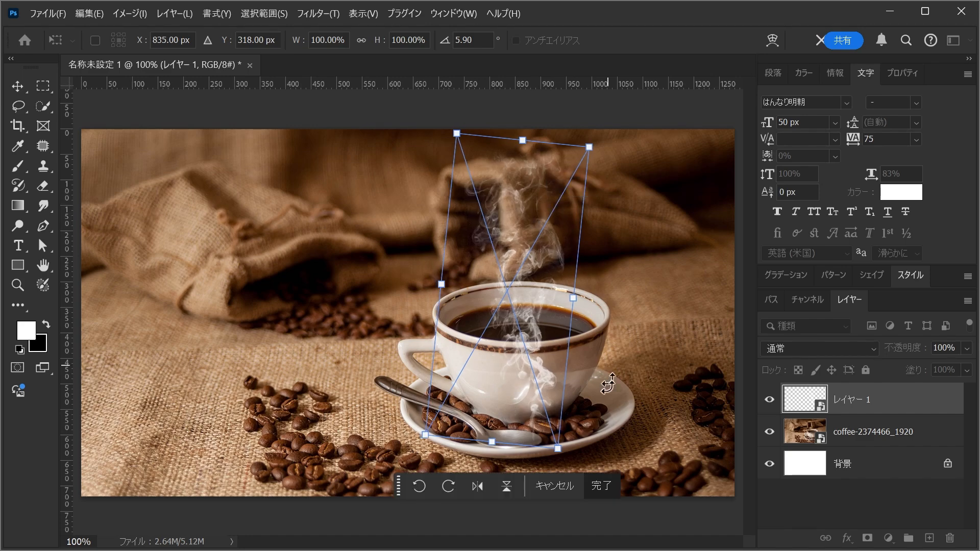
pyautogui.click(600, 486)
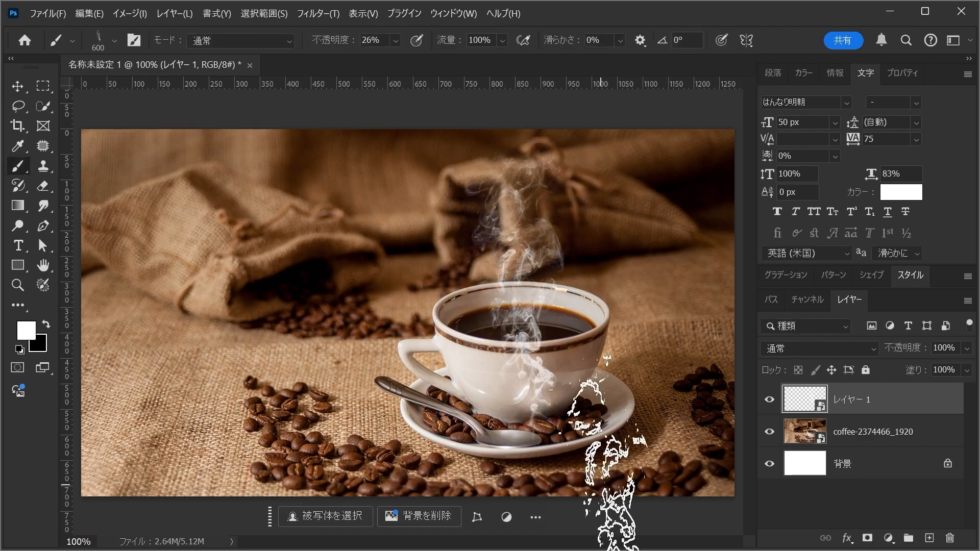
# Apply a perspective transform that narrows the base of the smoke, and reposition it at X 838 px, Y 304 px.
pyautogui.click(91, 13)
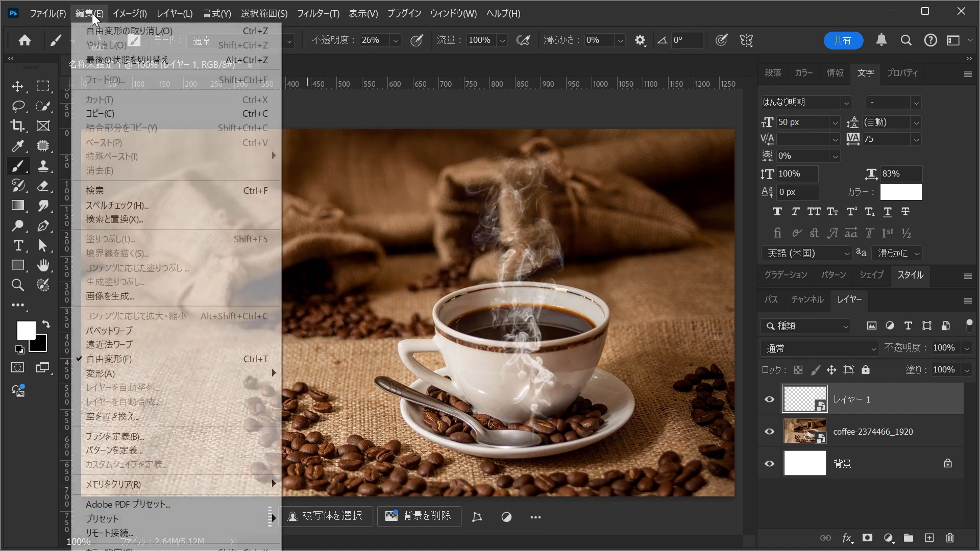
pyautogui.moveTo(148, 375)
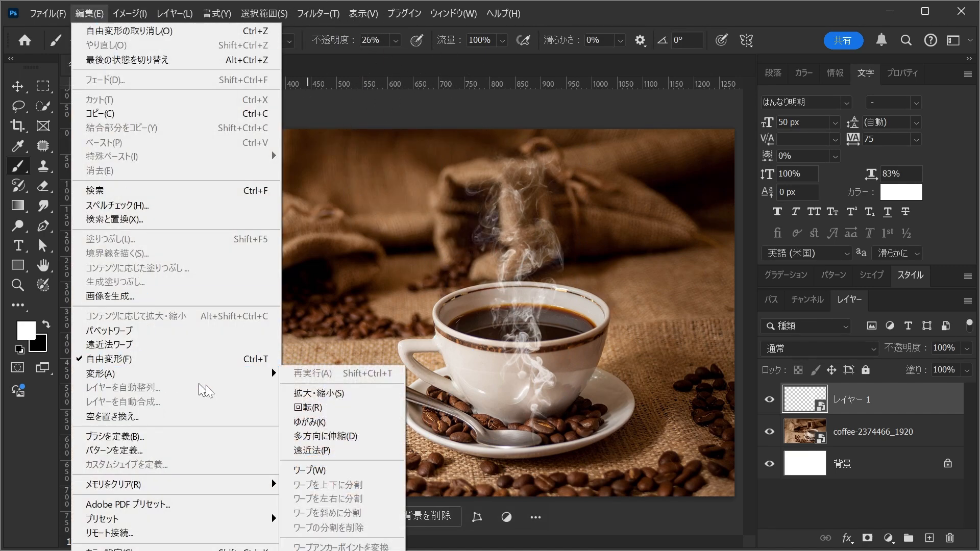
pyautogui.click(325, 451)
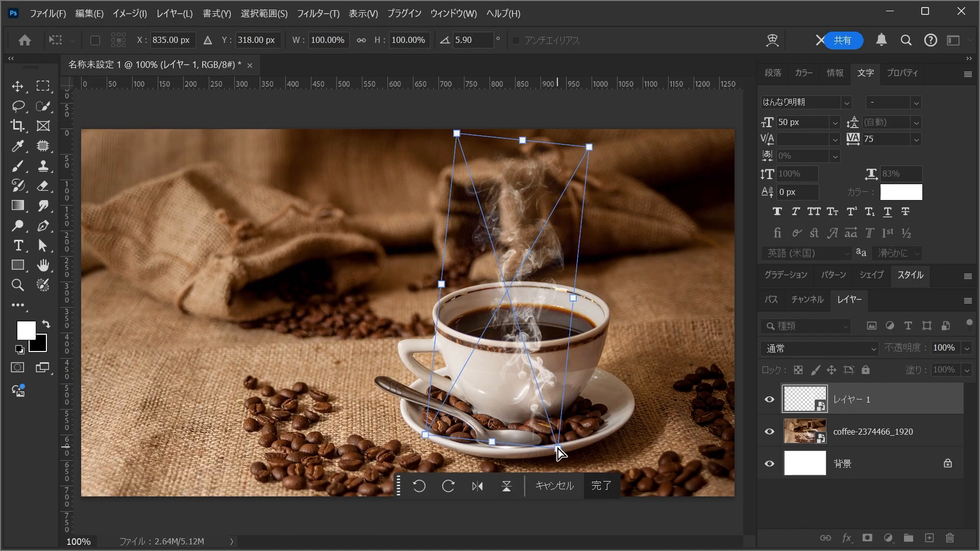
pyautogui.moveTo(559, 448); pyautogui.dragTo(545, 445)
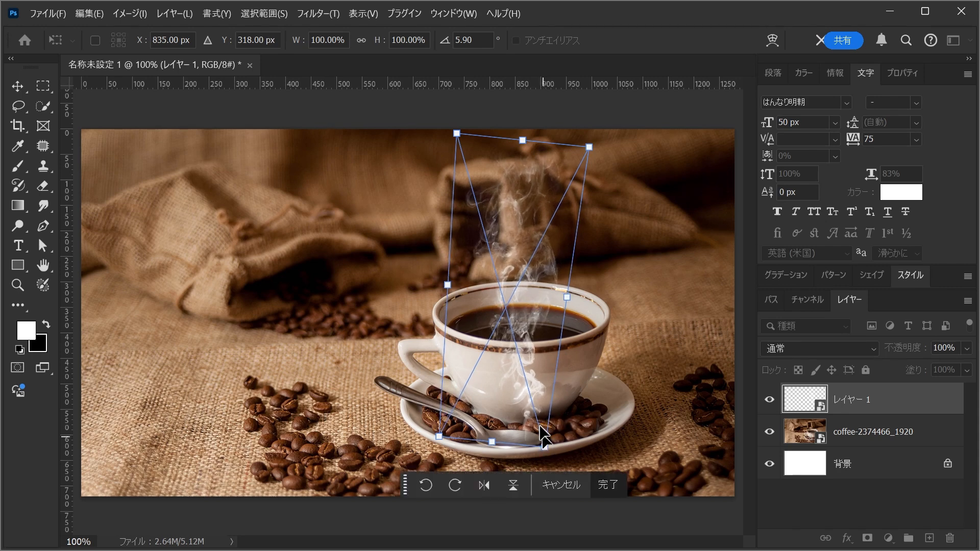
pyautogui.moveTo(529, 386); pyautogui.dragTo(532, 380)
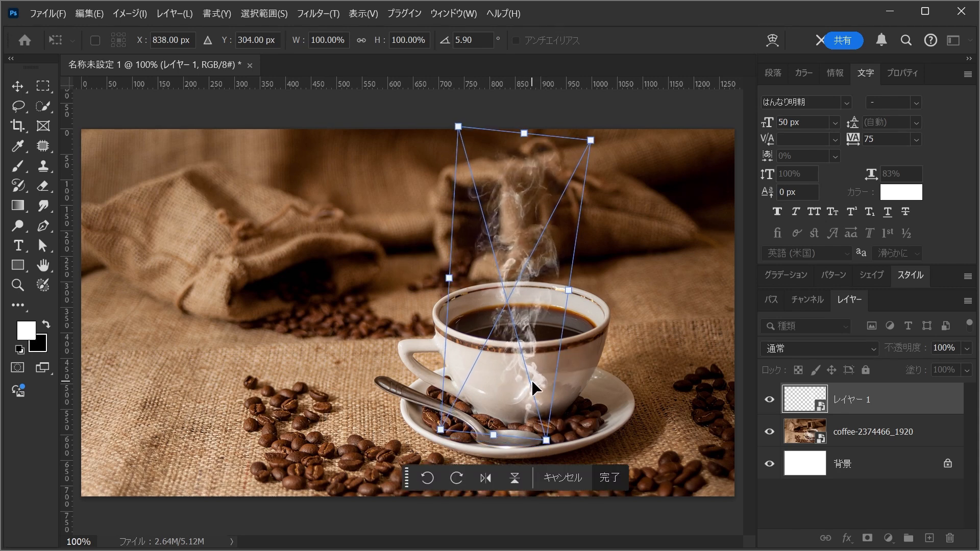
pyautogui.click(613, 478)
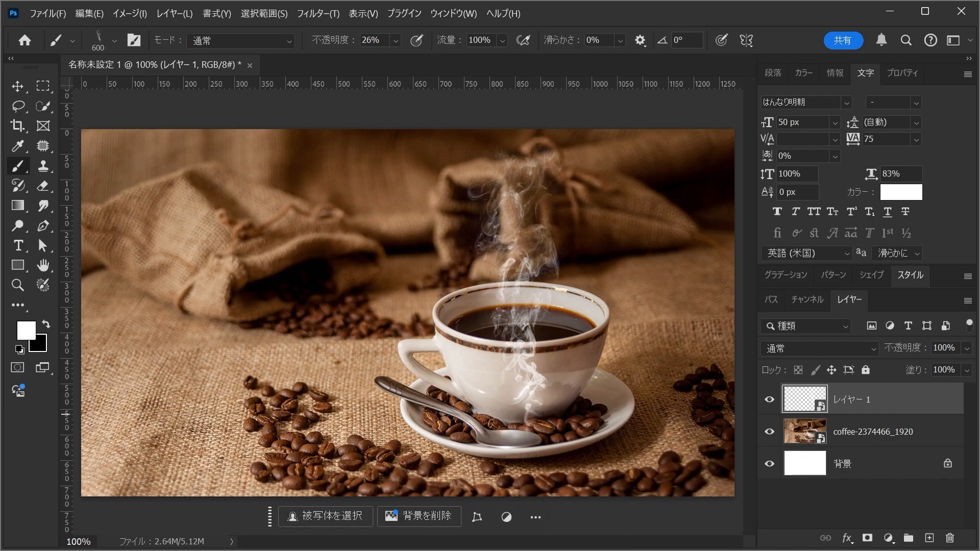
# Add a layer mask to the smoke layer and set the Gradient tool to the black-to-white preset from the 基本 group.
pyautogui.click(867, 539)
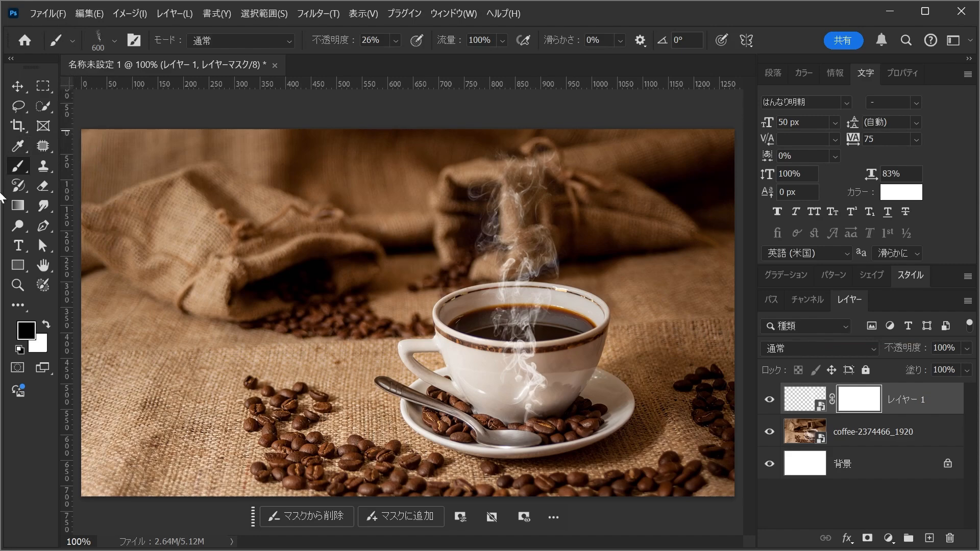
pyautogui.click(18, 205)
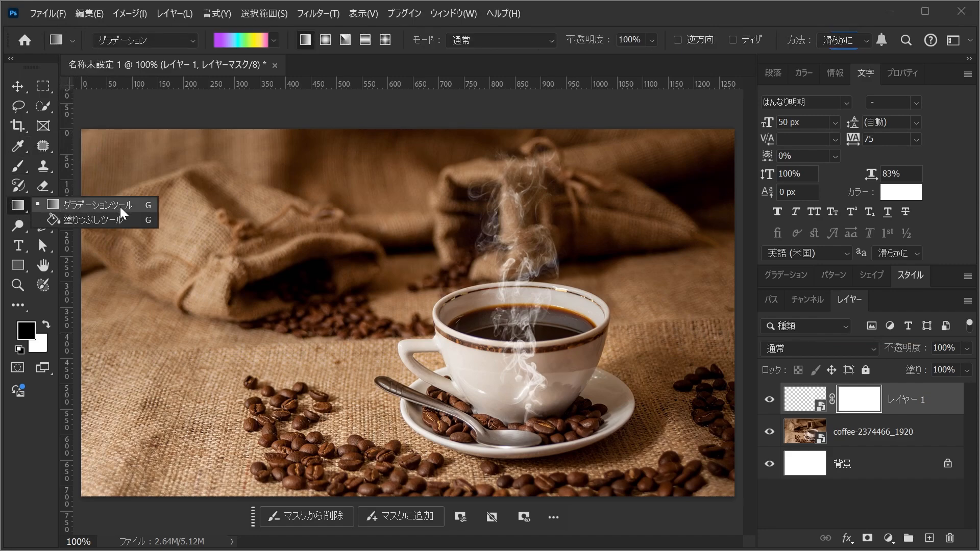
pyautogui.click(121, 207)
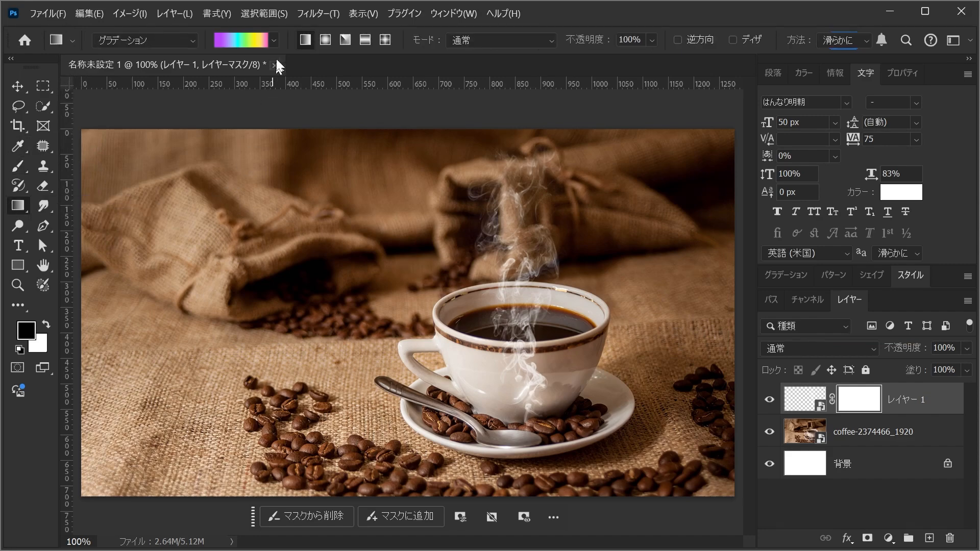
pyautogui.click(274, 41)
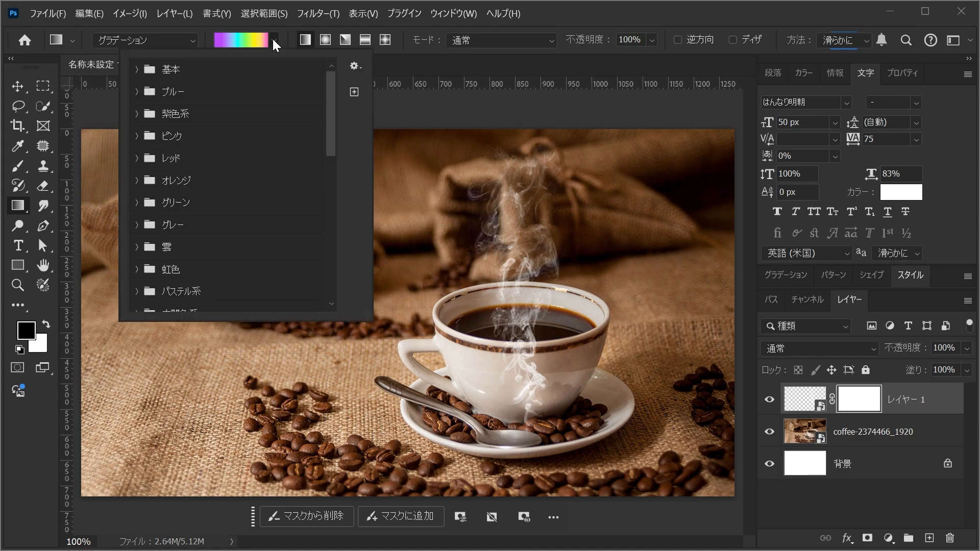
pyautogui.click(136, 69)
pyautogui.click(156, 92)
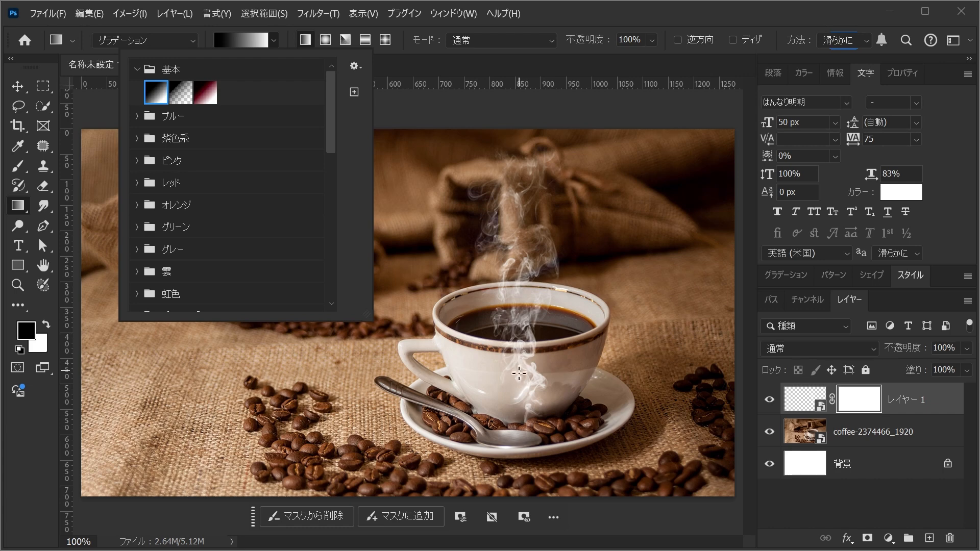
pyautogui.click(523, 417)
pyautogui.moveTo(521, 422); pyautogui.dragTo(531, 299)
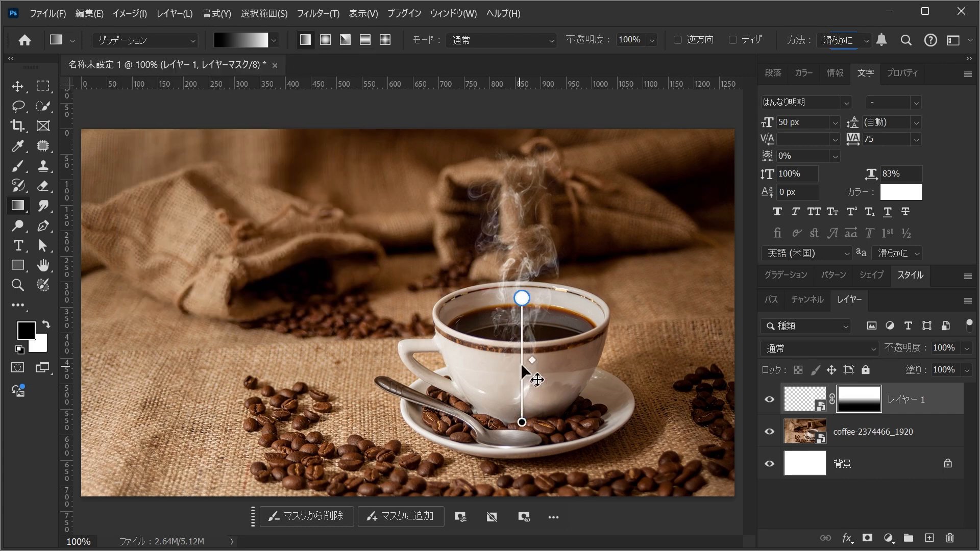
pyautogui.moveTo(532, 357); pyautogui.dragTo(522, 289)
pyautogui.hotkey('ctrl', 'z')
# Draw a vertical gradient on the smoke mask, black at the cup's base and white at the coffee surface, and reapply the black-to-white preset.
pyautogui.moveTo(517, 407); pyautogui.dragTo(522, 311)
pyautogui.moveTo(526, 360); pyautogui.dragTo(526, 365)
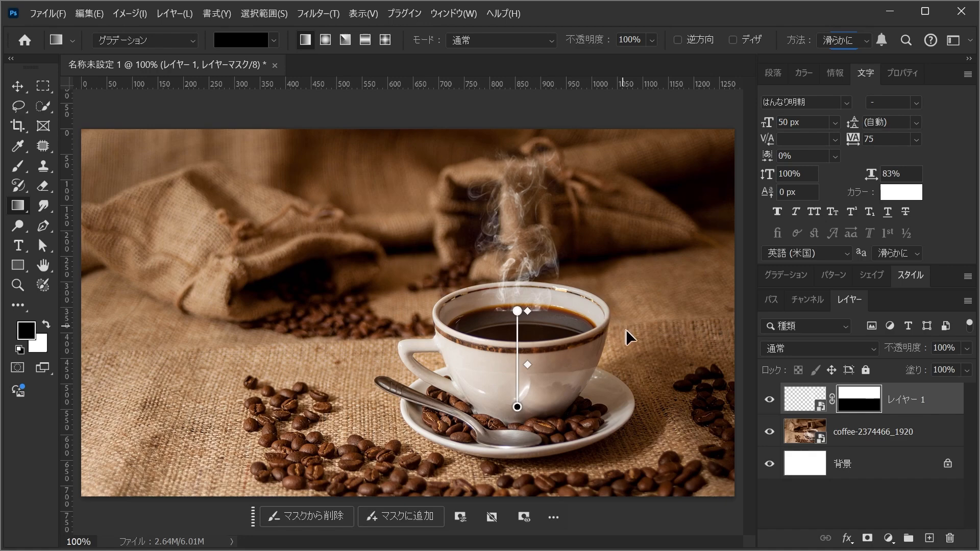
pyautogui.click(274, 40)
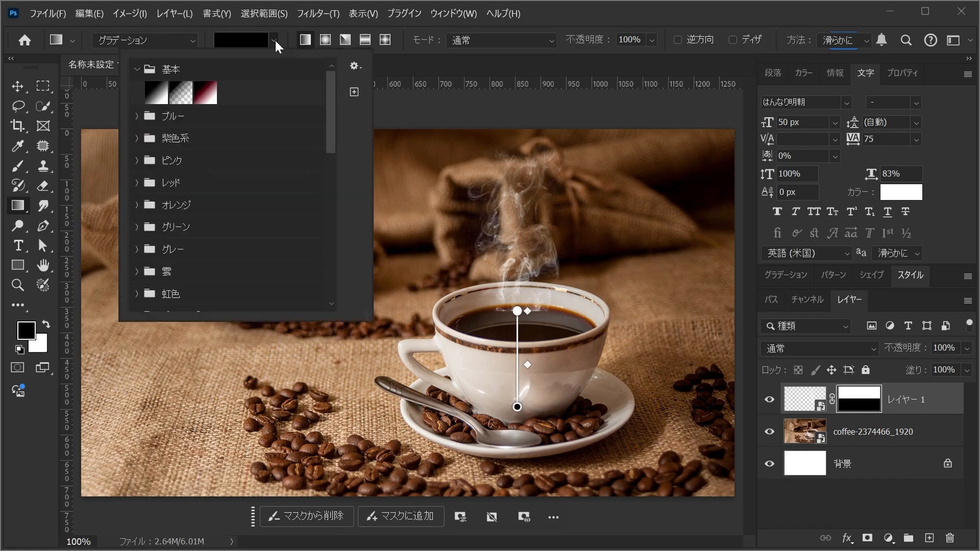
pyautogui.click(155, 92)
# Shift the mask gradient's midpoint upward, and move its white end to the cup's back rim and its black end to mid-cup.
pyautogui.moveTo(527, 356); pyautogui.dragTo(529, 336)
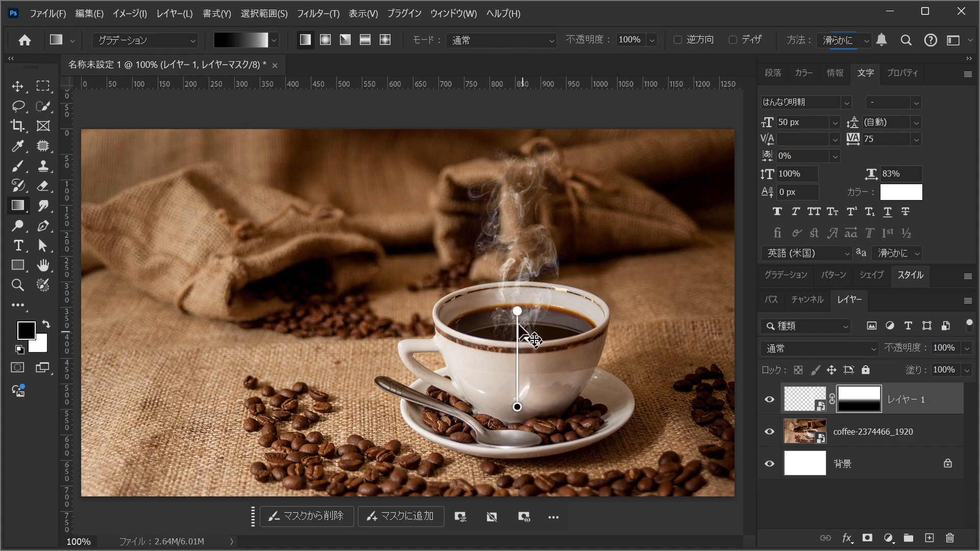
pyautogui.moveTo(517, 303); pyautogui.dragTo(519, 289)
pyautogui.moveTo(518, 406); pyautogui.dragTo(522, 374)
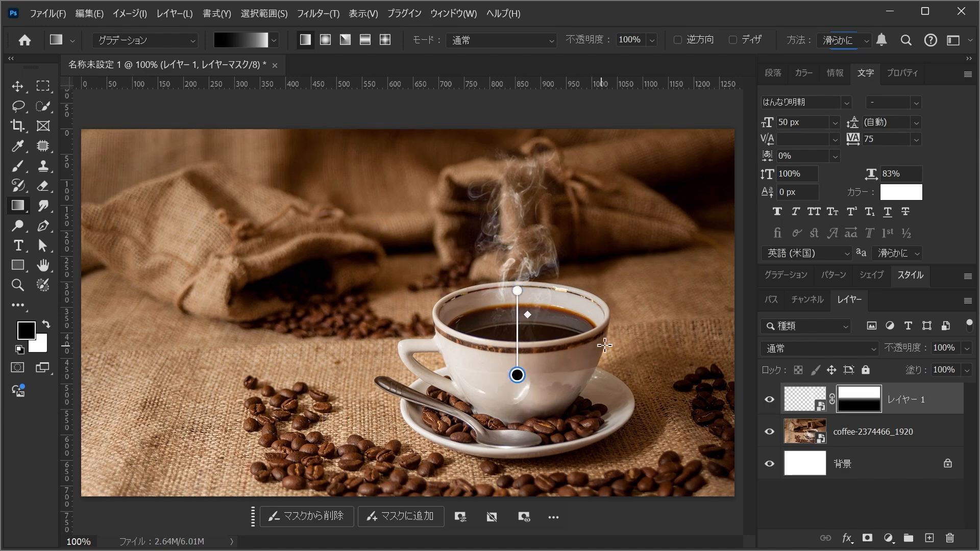
# Nudge the masked smoke layer slightly to the right over the coffee cup.
pyautogui.press('v')
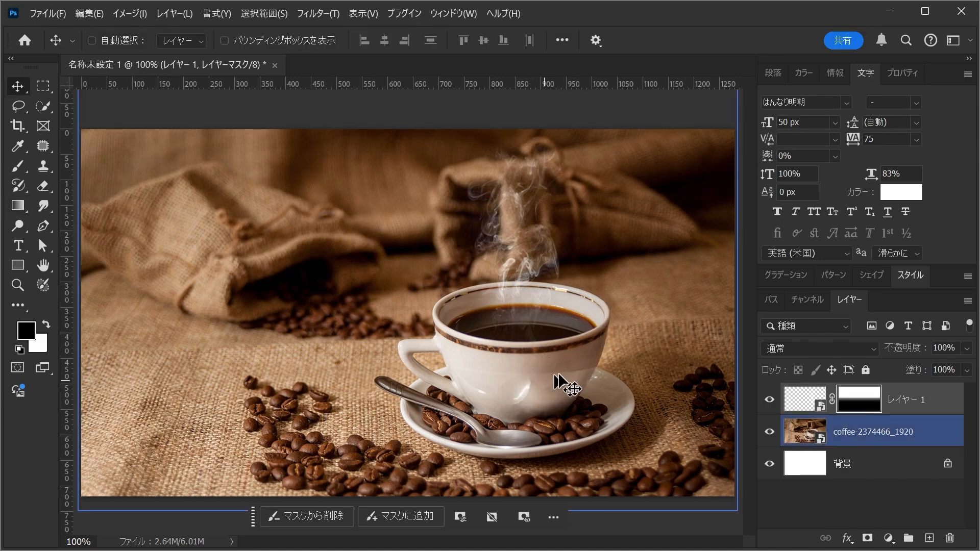
pyautogui.moveTo(547, 251); pyautogui.dragTo(549, 251)
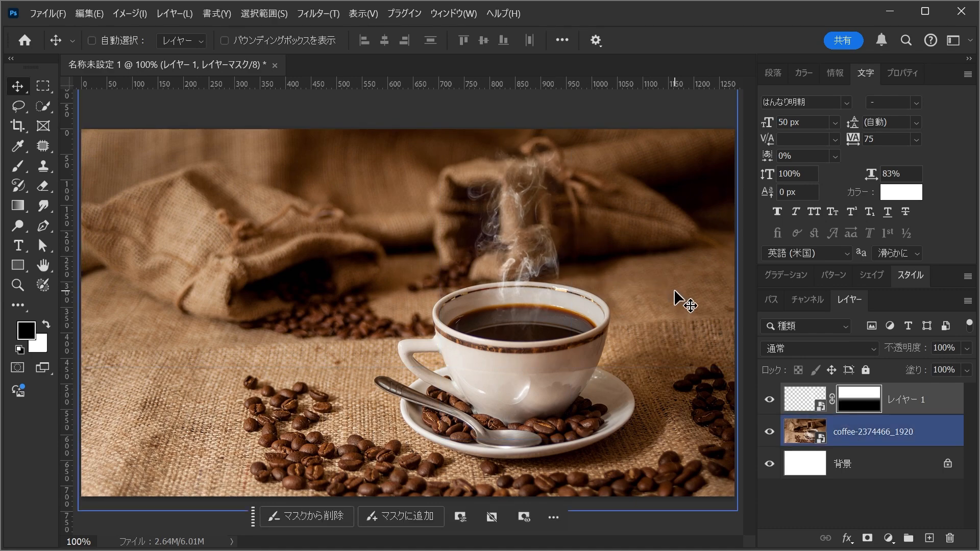